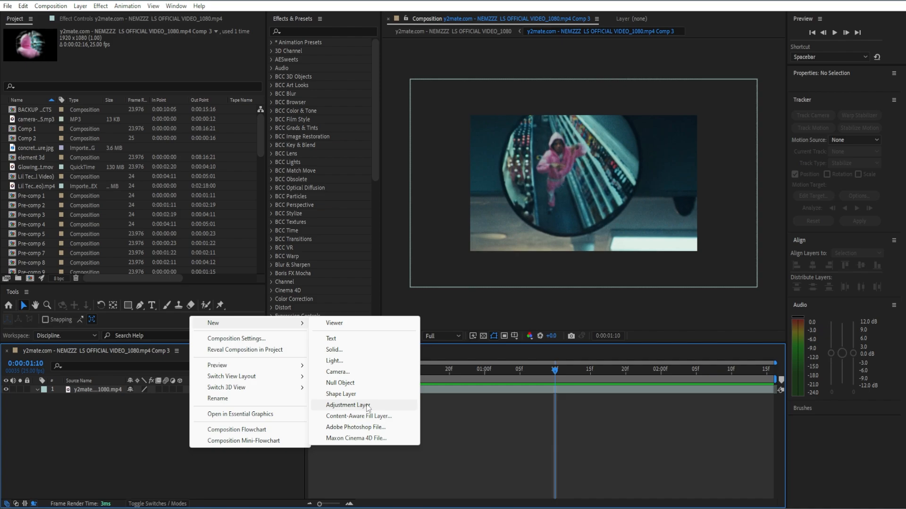
Step: Add an adjustment layer above the video clip and show its effect controls alongside the composition view
left_click(366, 406)
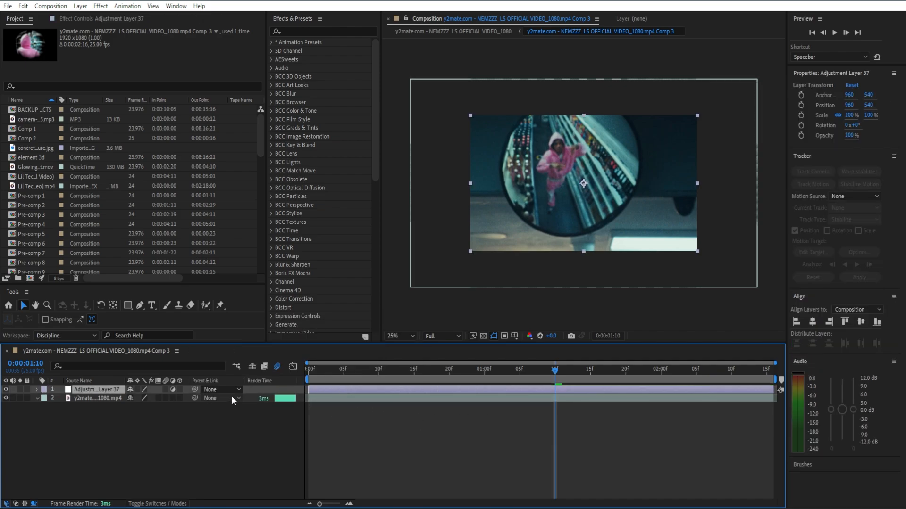
left_click(115, 18)
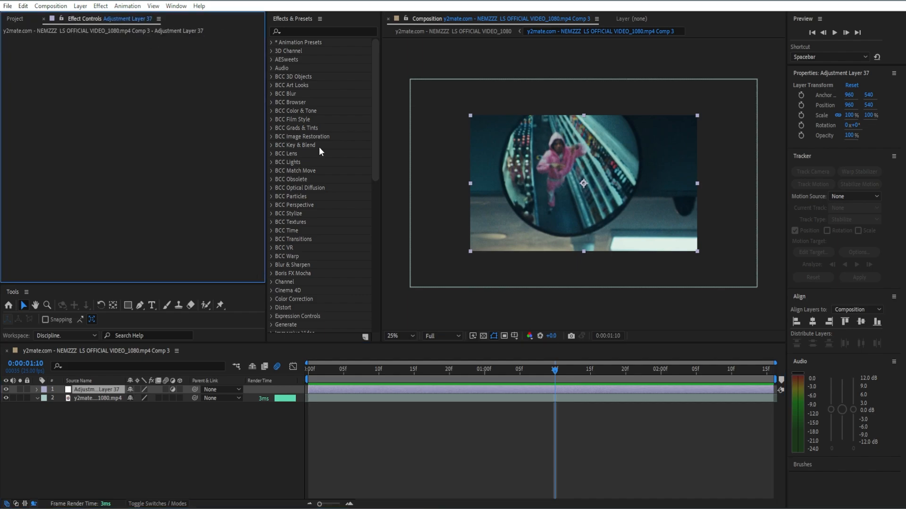
double_click(381, 390)
left_click(505, 18)
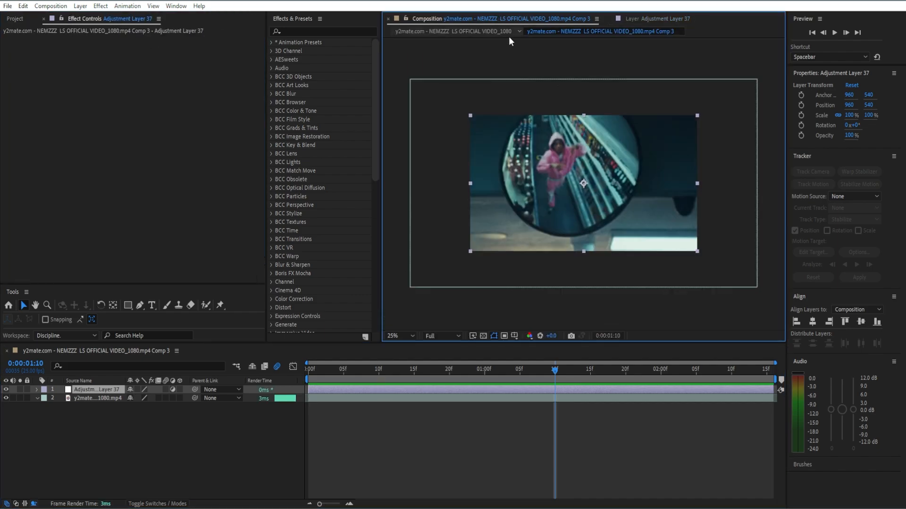
Step: Apply the Exposure effect to the adjustment layer and set its master exposure to 1.70
left_click(320, 32)
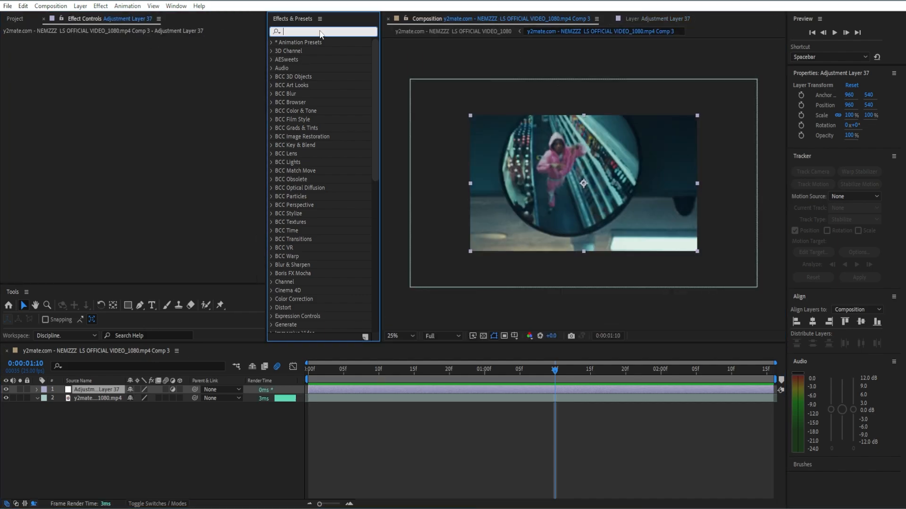
type("expos")
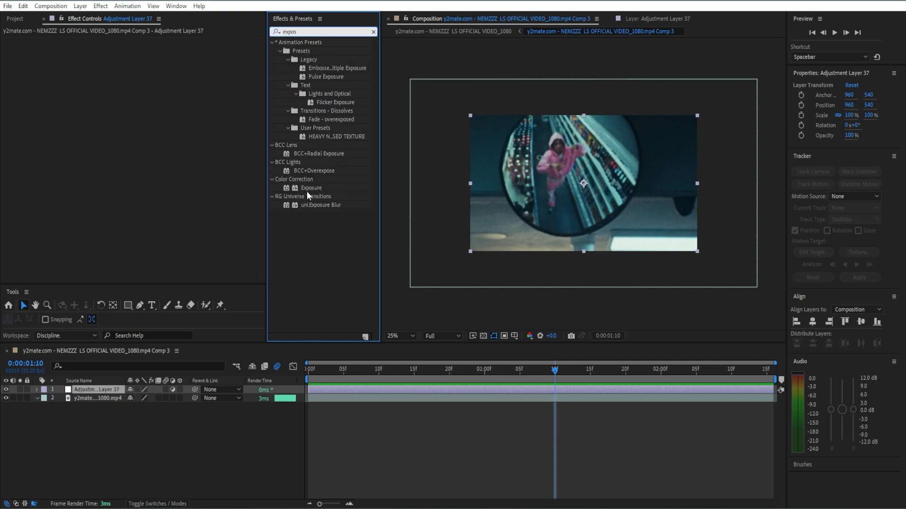
left_click_drag(306, 190, 163, 154)
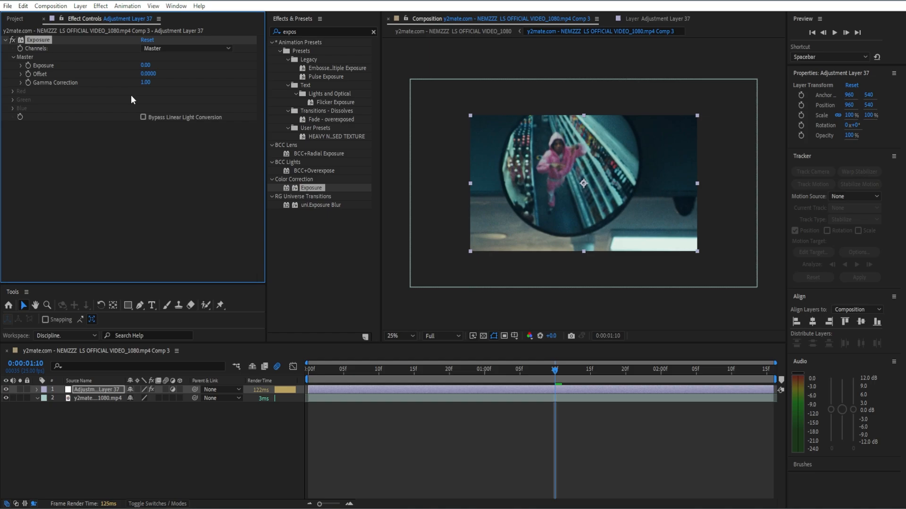
left_click(142, 74)
left_click(145, 66)
type("1.70")
key("Return")
left_click(5, 39)
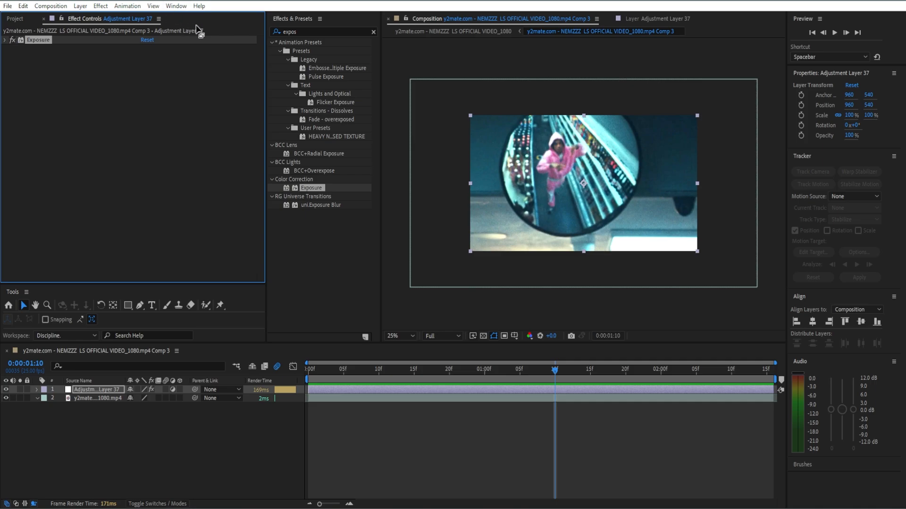
Step: Find the CC Lens distortion effect and apply it to the adjustment layer
left_click(373, 31)
left_click(365, 31)
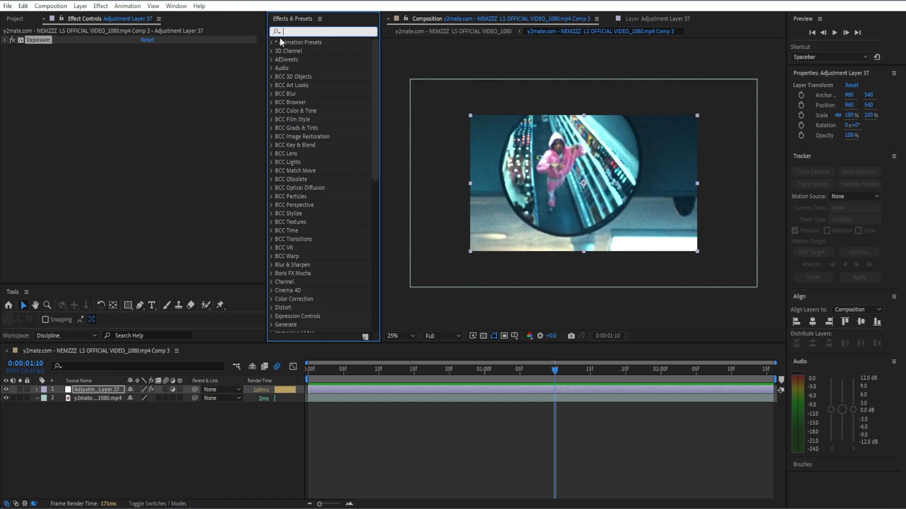
type("cc lens")
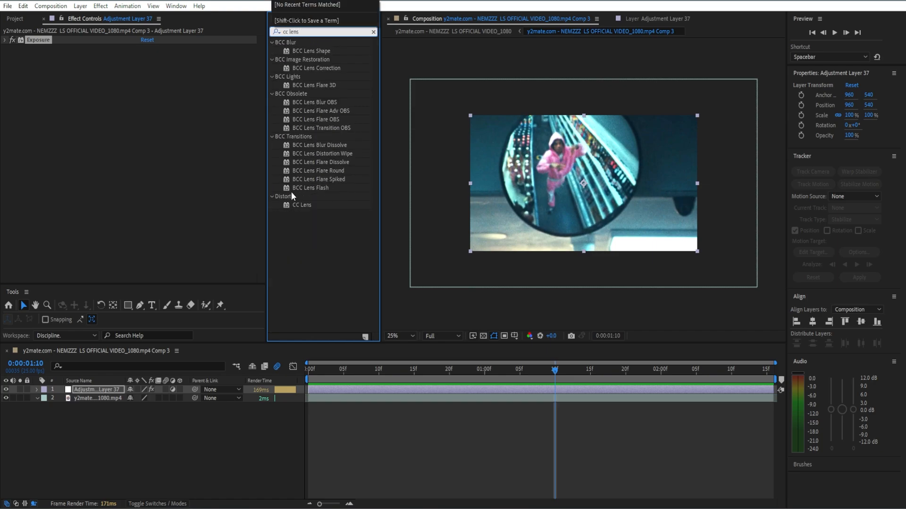
left_click_drag(298, 205, 190, 180)
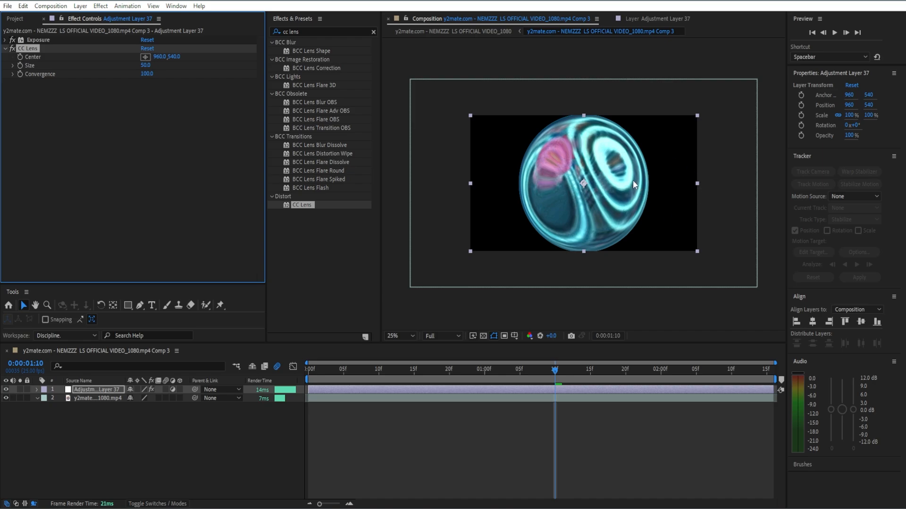
Step: Set the CC Lens size to 70 and its convergence to 14
left_click(146, 66)
type("70")
key("Return")
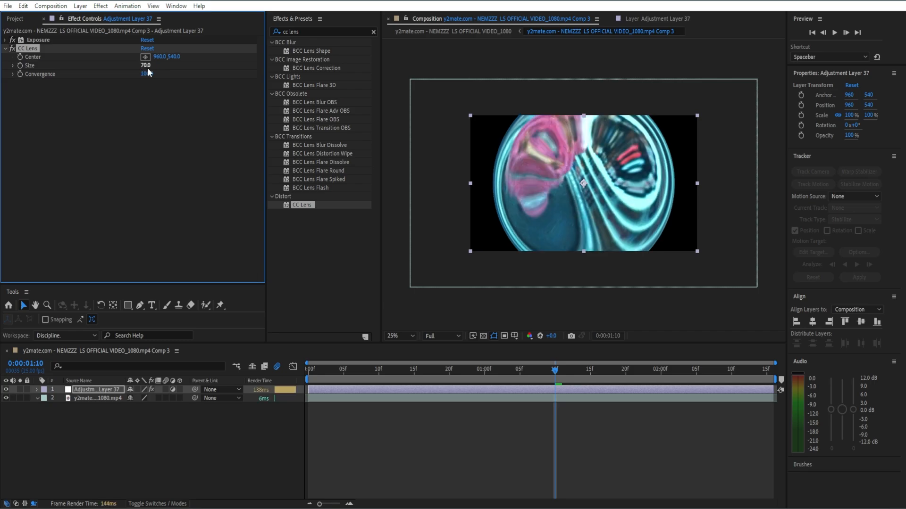
left_click(147, 74)
type("14")
key("Return")
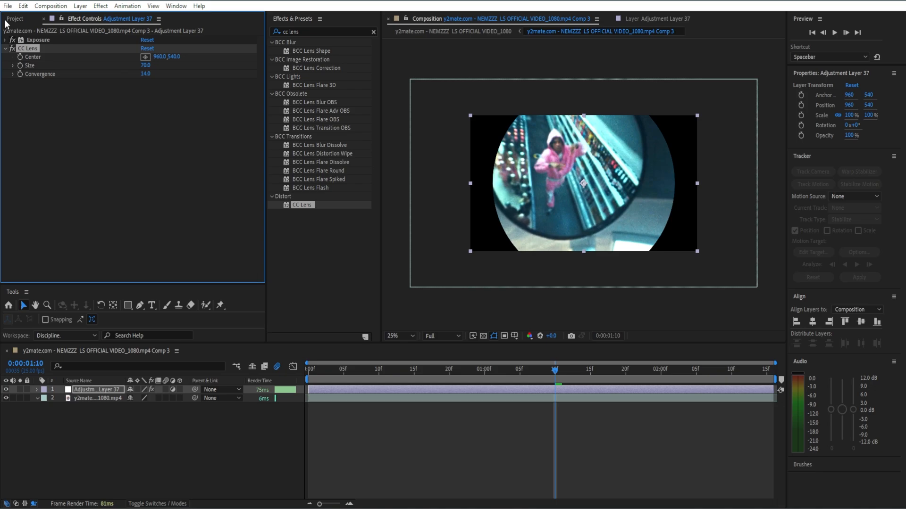
left_click(6, 48)
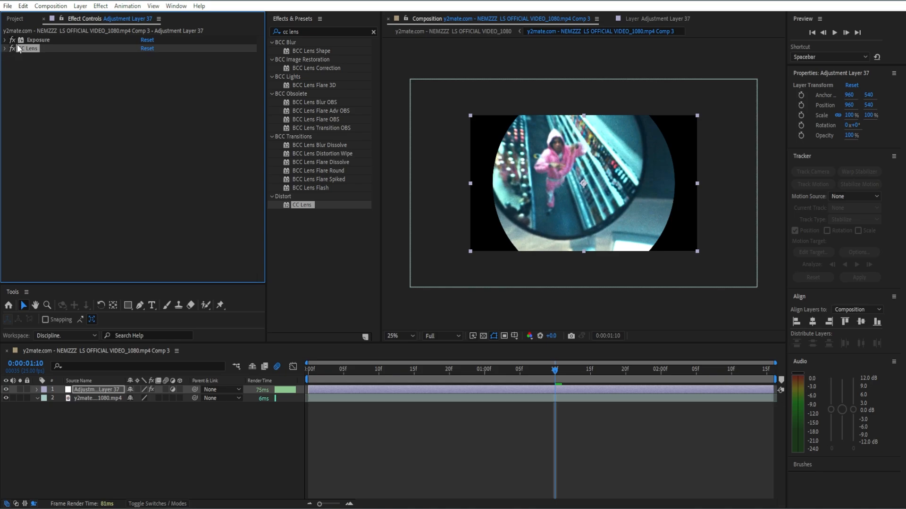
Step: Find the CC Vignette effect and apply it to the adjustment layer beneath CC Lens
left_click(374, 32)
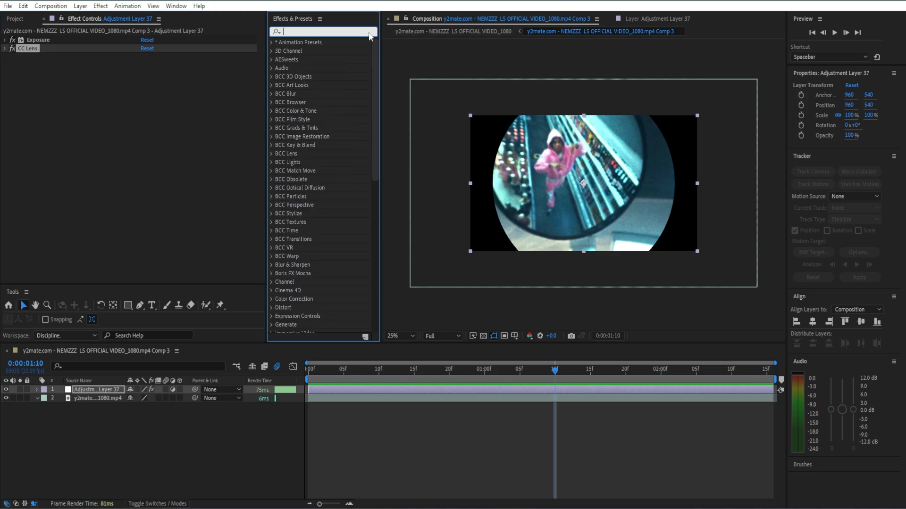
left_click(369, 32)
type("cc")
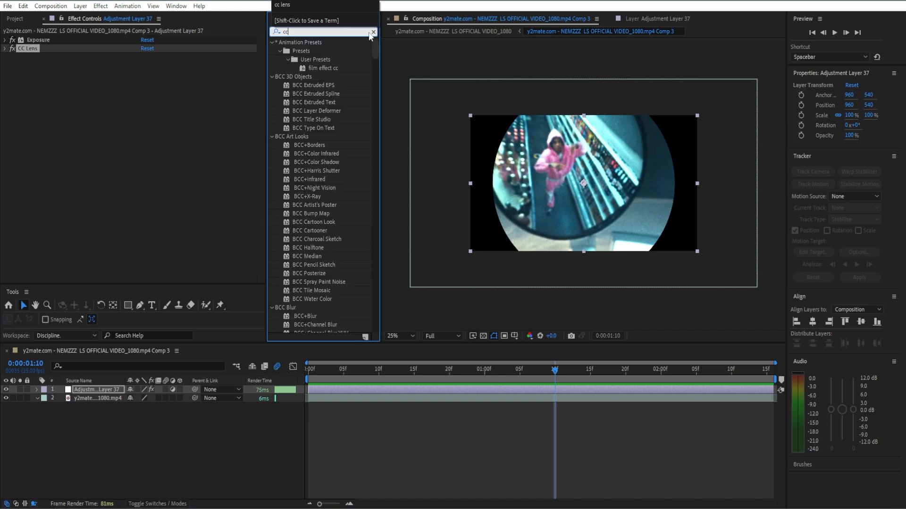
type(" vi")
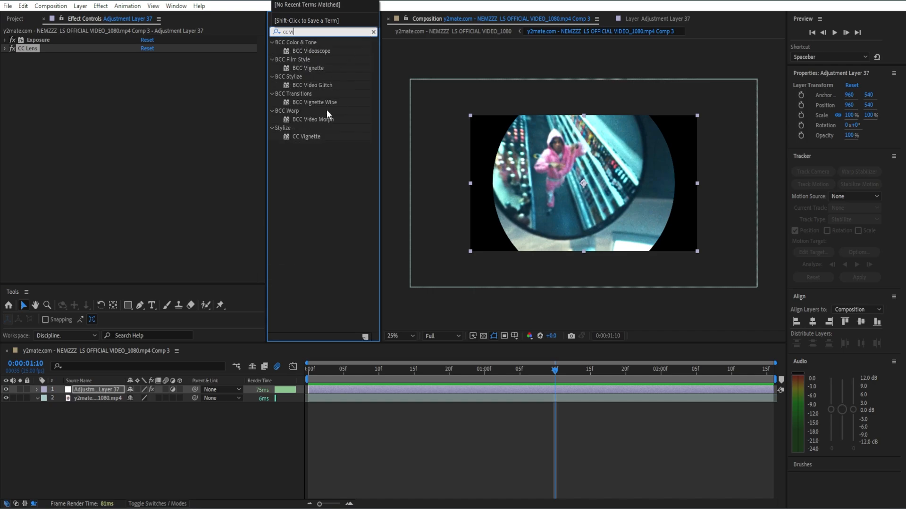
left_click_drag(316, 138, 158, 118)
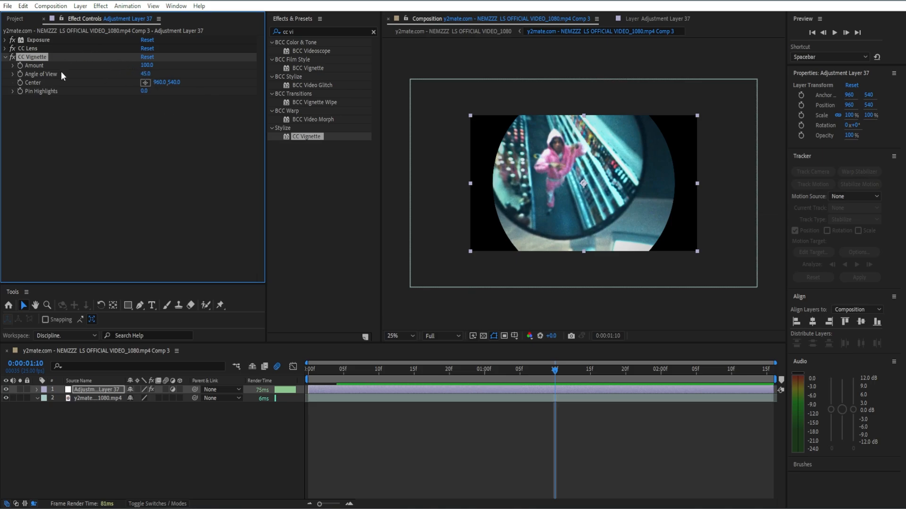
Step: Set the CC Vignette amount to 763, angle of view to 67.1 and pin highlights to 64
left_click(148, 65)
type("763")
key("Return")
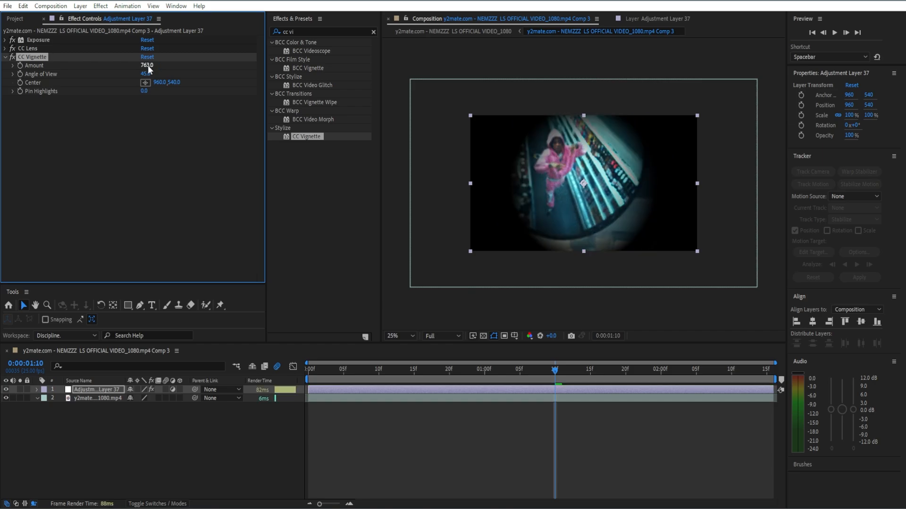
left_click(145, 74)
type("67.1")
key("Return")
left_click(144, 90)
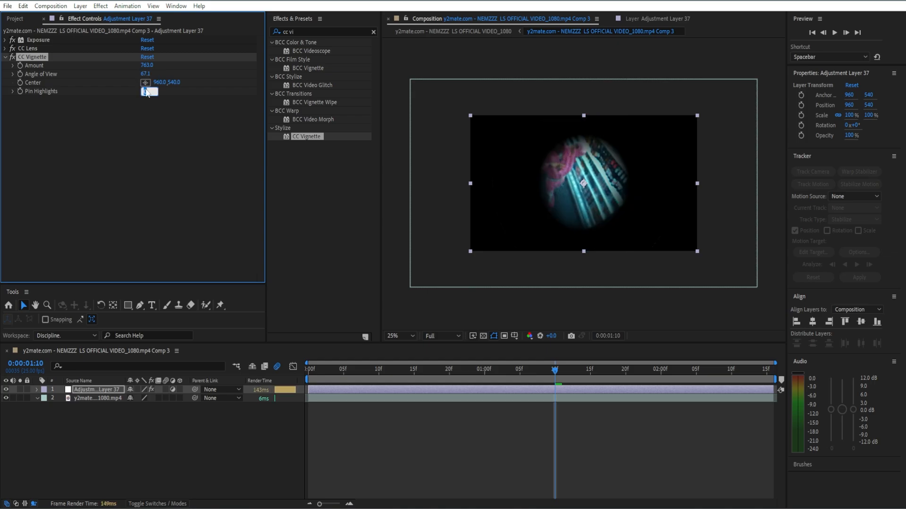
type("64")
key("Return")
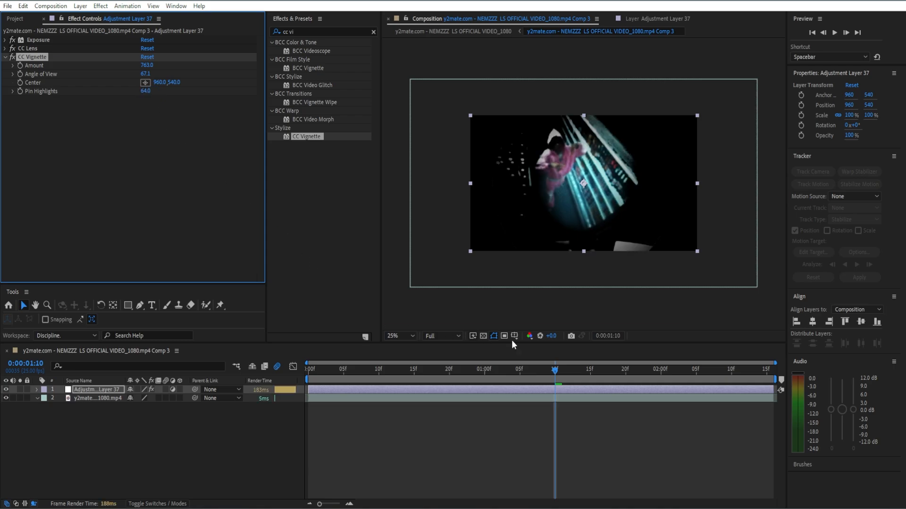
Step: Refine CC Vignette to an amount of 1000, an angle of view of 46.2 and pin highlights of 33
left_click_drag(561, 373, 527, 401)
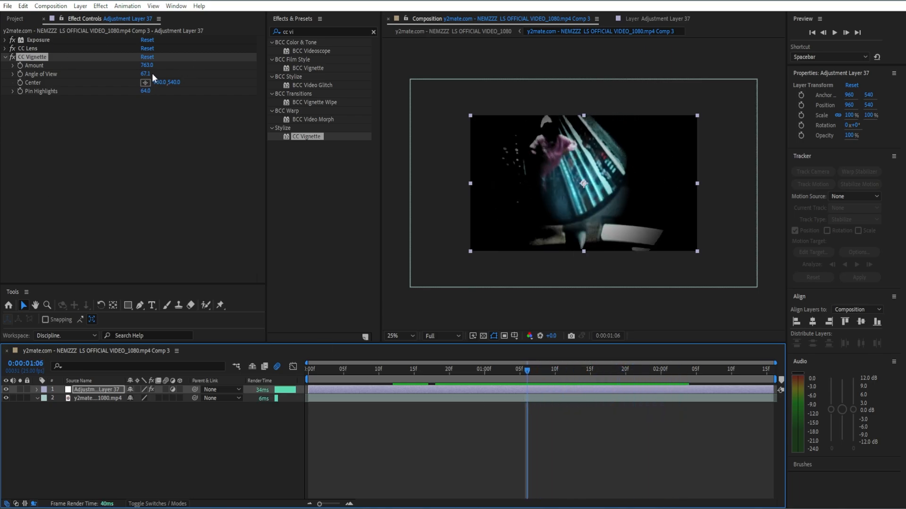
left_click_drag(141, 75, 235, 79)
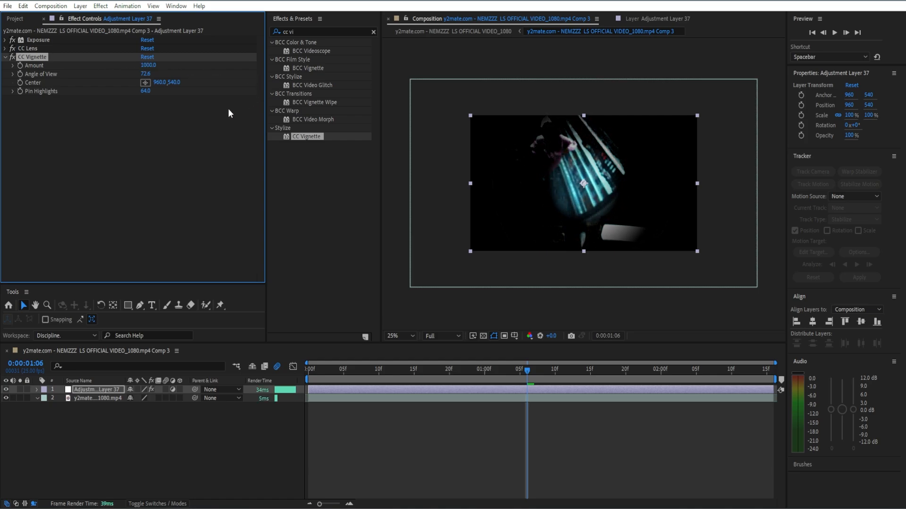
left_click_drag(141, 75, 54, 117)
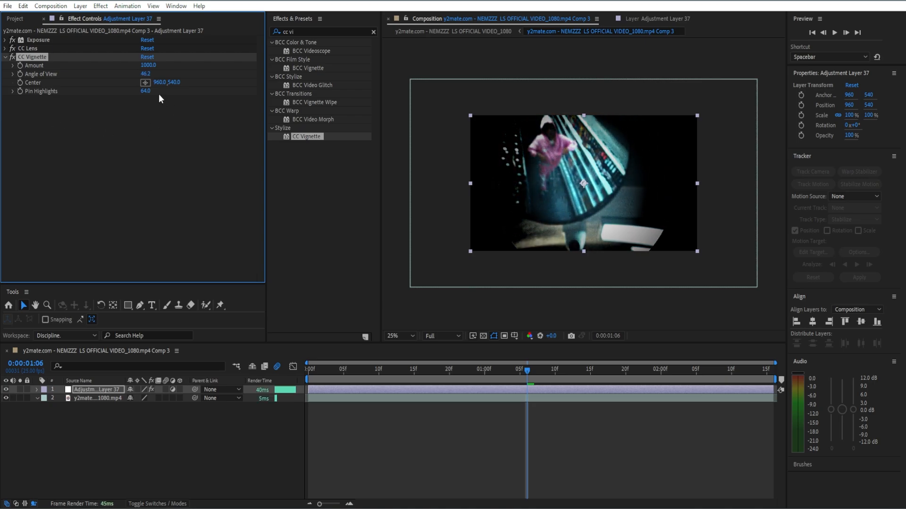
mouse_move(141, 93)
left_mouse_down()
mouse_move(201, 93)
mouse_move(142, 107)
left_mouse_up()
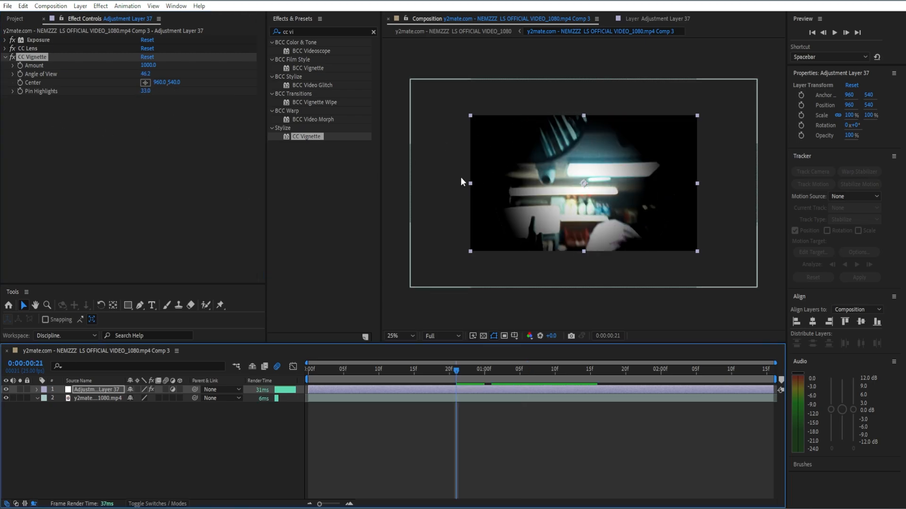
left_click(5, 57)
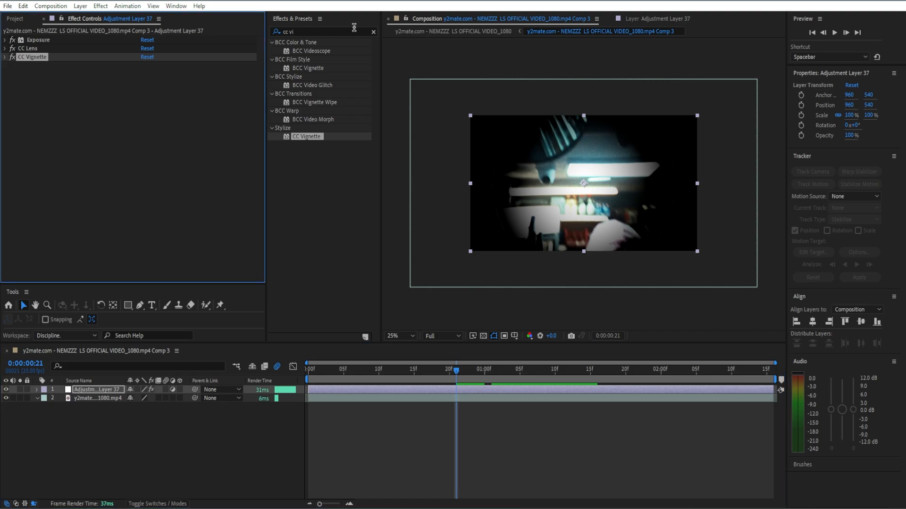
Step: Find the Gaussian Blur effect and apply it to the adjustment layer beneath CC Vignette
left_click(375, 35)
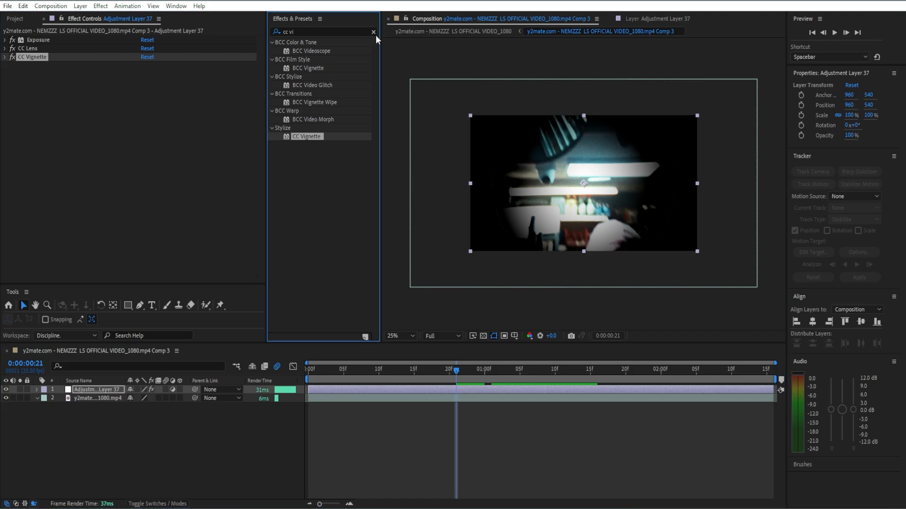
left_click(374, 33)
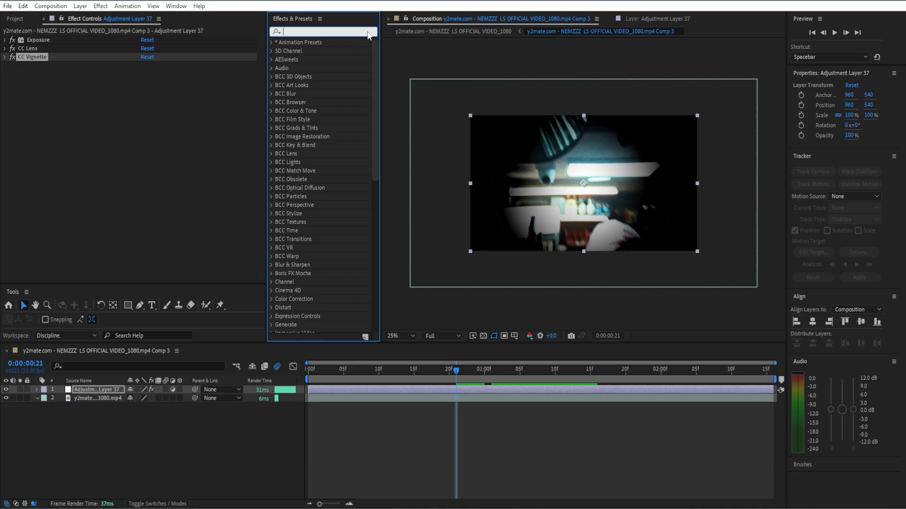
type("ga")
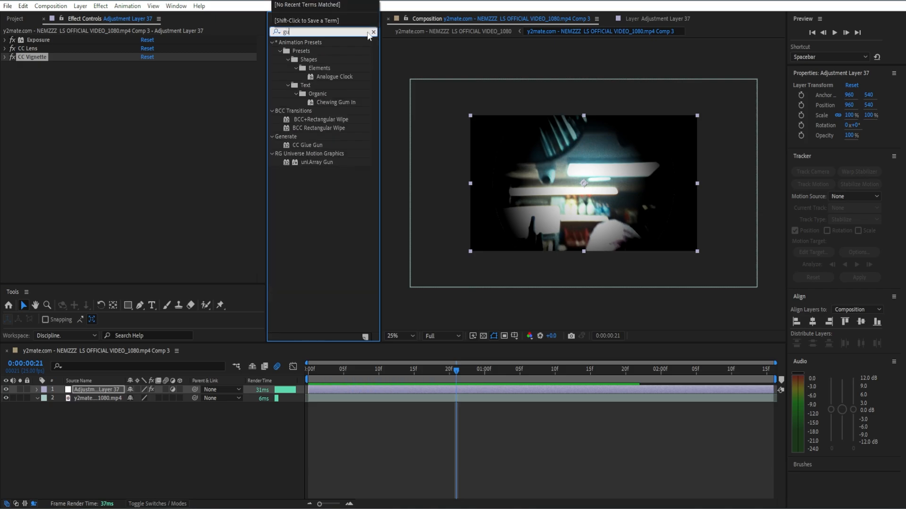
left_click_drag(317, 137, 121, 187)
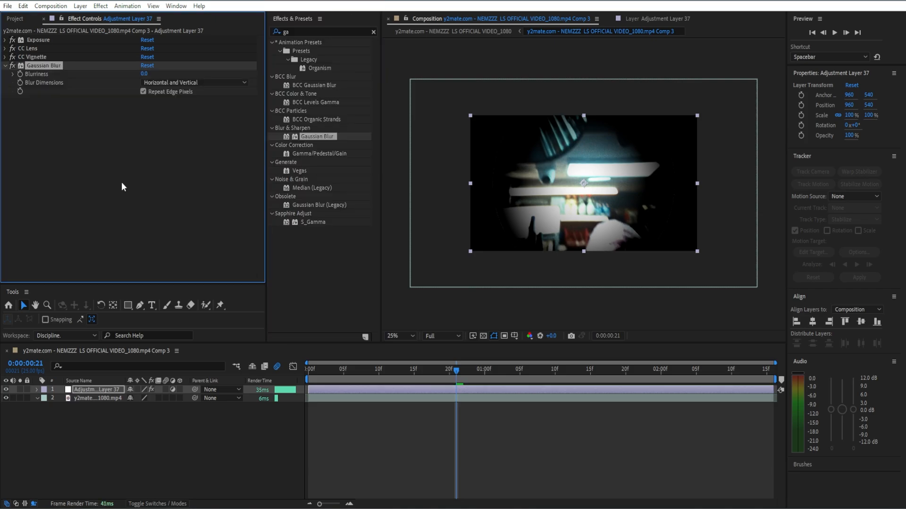
Step: Set the Gaussian Blur blurriness to 12 and its blur dimensions to Vertical
left_click(146, 74)
type("12")
left_click(160, 82)
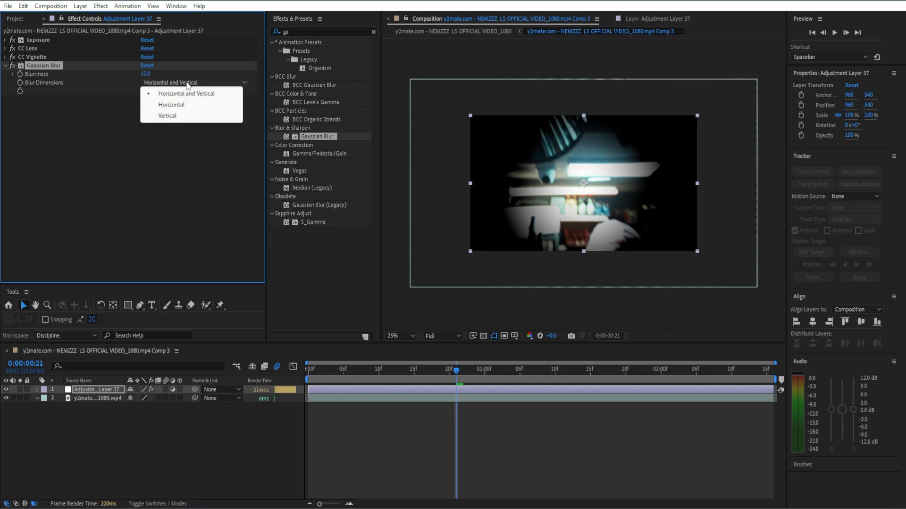
left_click(167, 116)
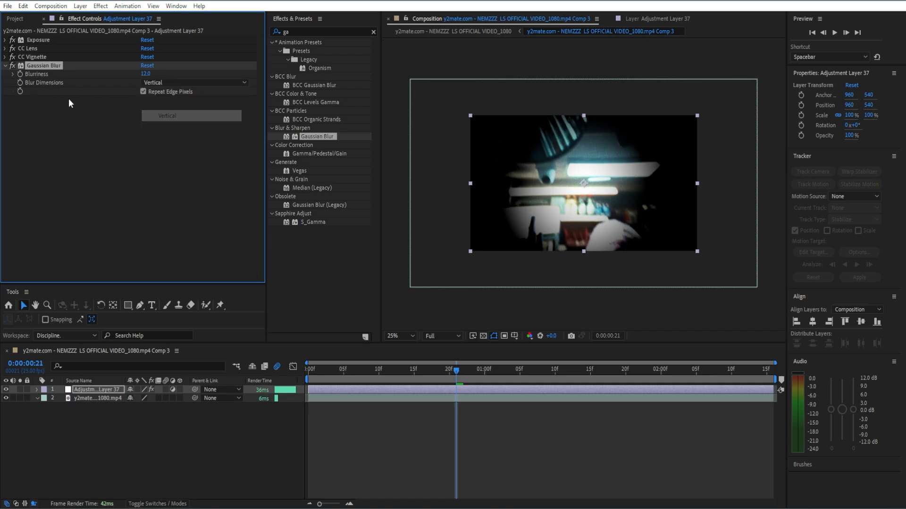
left_click(7, 68)
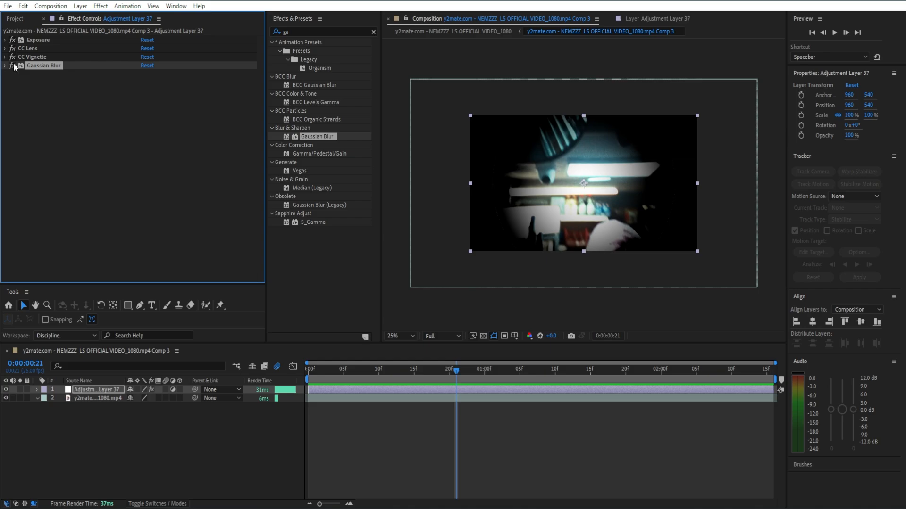
Step: Apply the Optics Compensation effect to the adjustment layer and set its field of view to 105.3
left_click(373, 33)
left_click(373, 32)
type("optics")
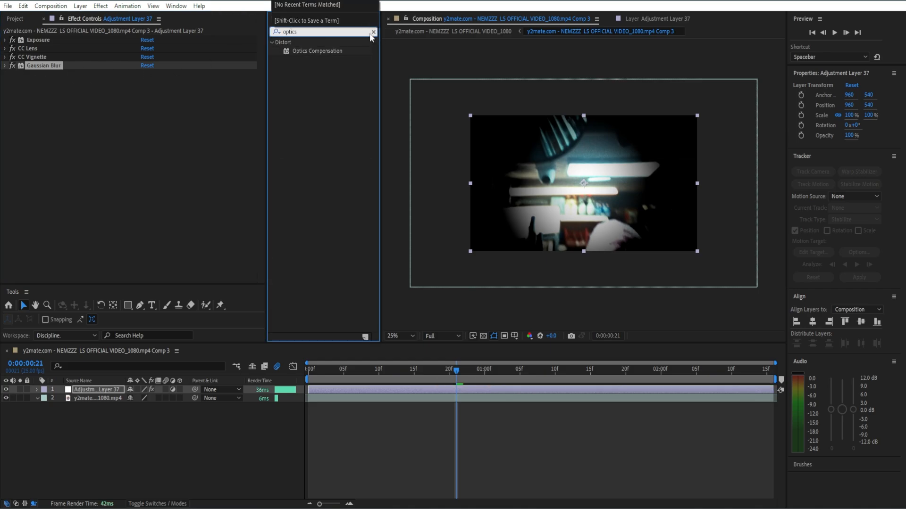
left_click_drag(313, 52, 174, 146)
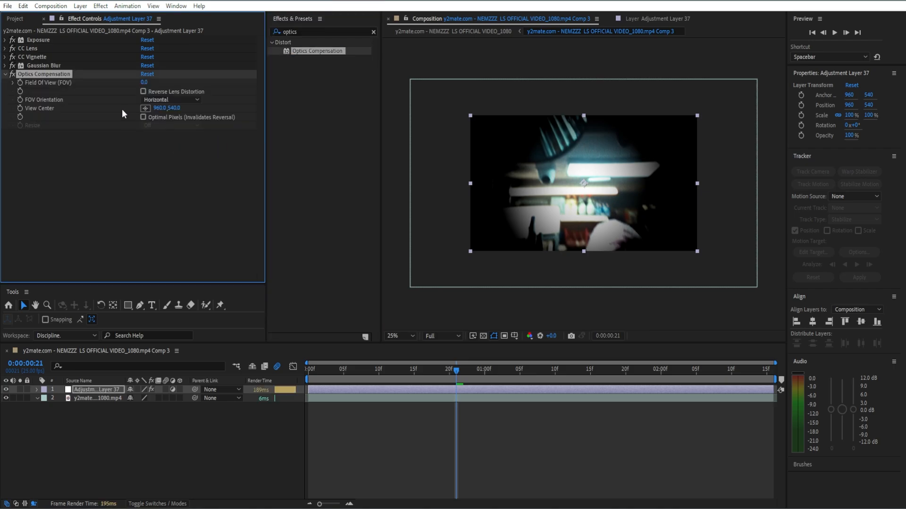
left_click(145, 80)
type("105.3")
key("Return")
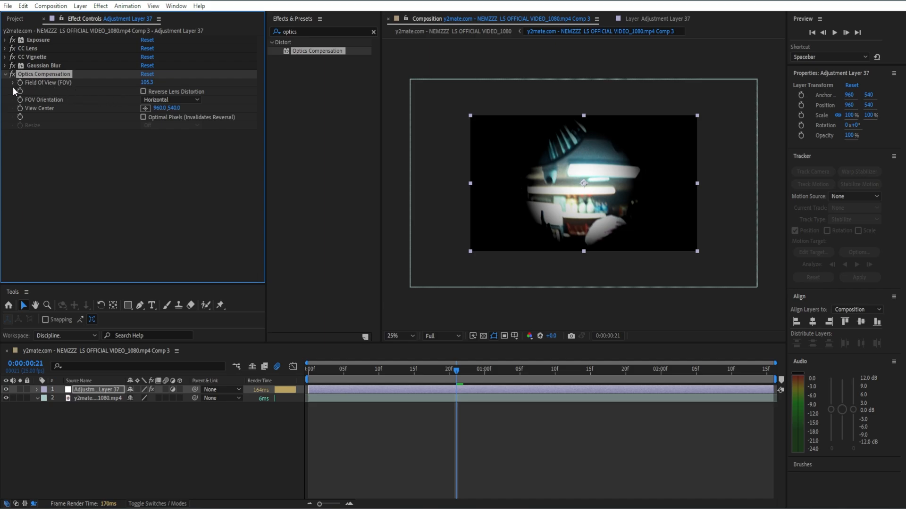
Step: Set the field of view orientation of Optics Compensation to Diagonal and collapse the effect's settings
left_click(171, 100)
left_click(176, 123)
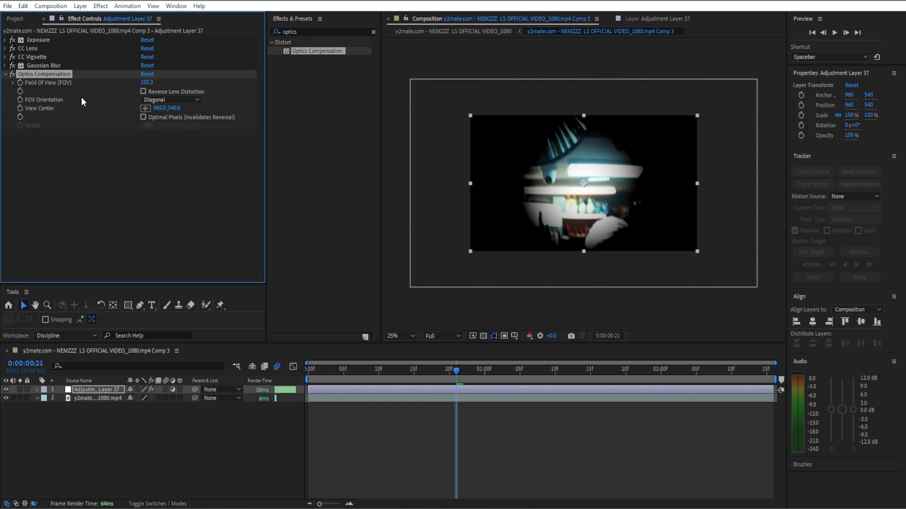
left_click(5, 74)
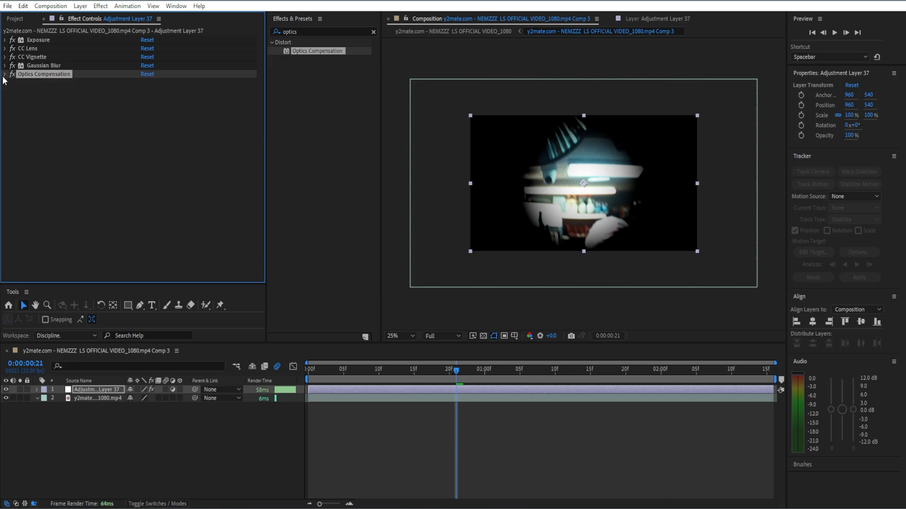
Step: Fine-tune CC Vignette on the adjustment layer to an amount of 958 with pin highlights of 33
left_click(5, 57)
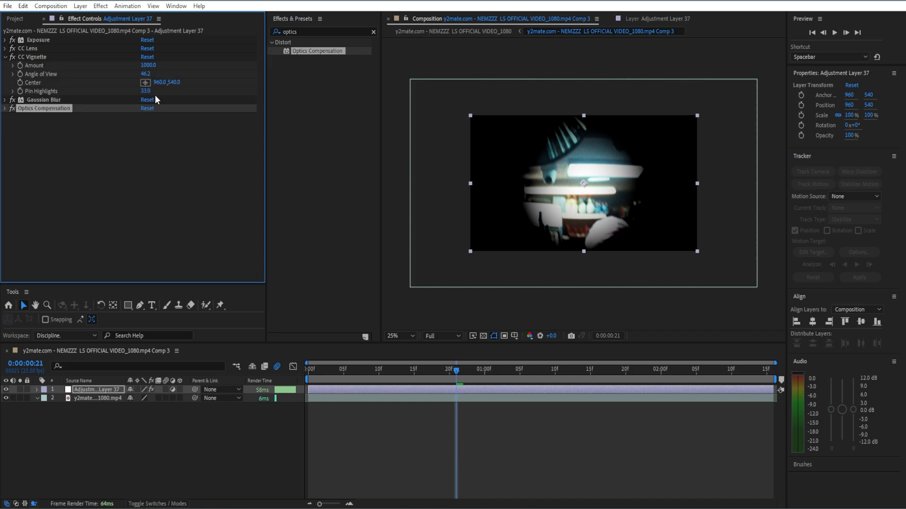
left_click_drag(145, 91, 137, 72)
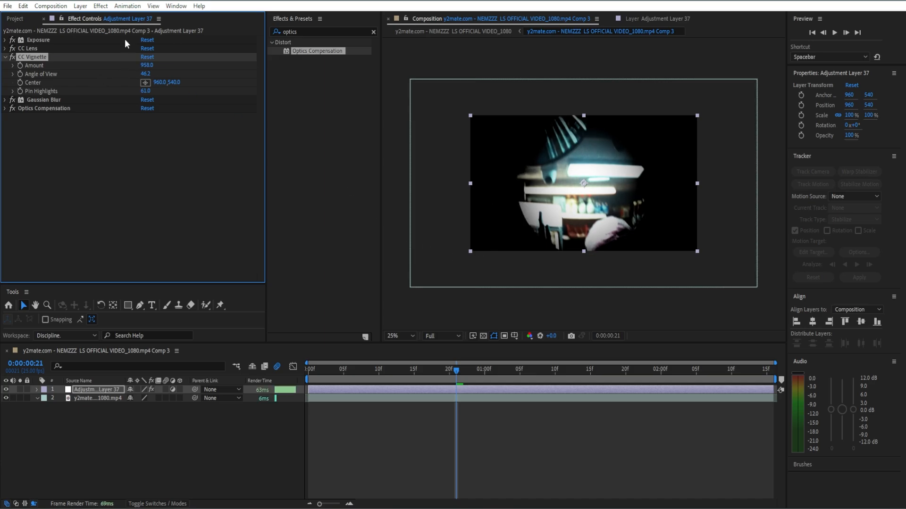
mouse_move(146, 91)
left_mouse_down()
mouse_move(177, 91)
mouse_move(158, 93)
left_mouse_up()
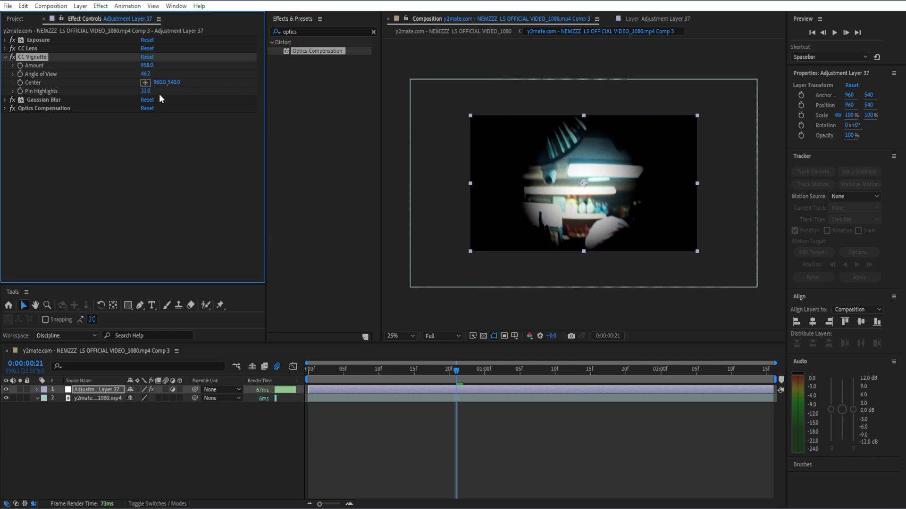
left_click(5, 57)
Step: Save the project with the finished effect stack and deselect the adjustment layer
left_click(48, 199)
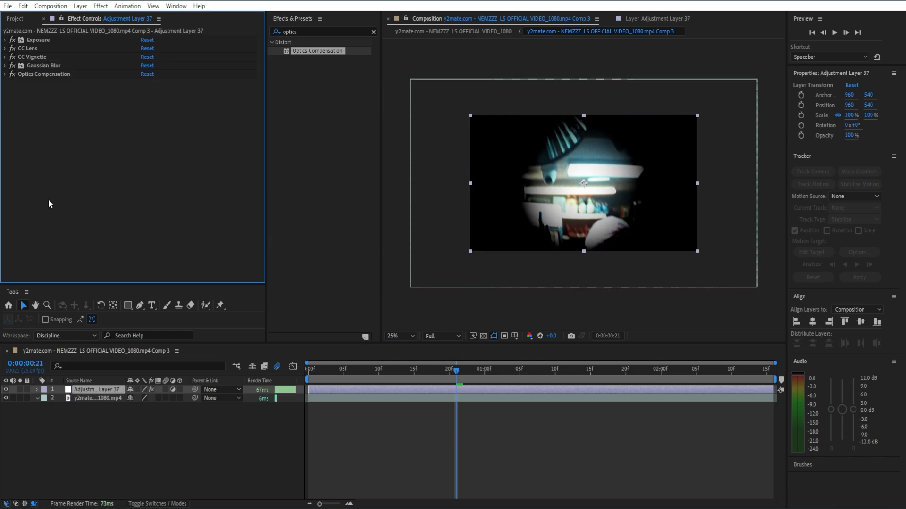
key("ctrl+s")
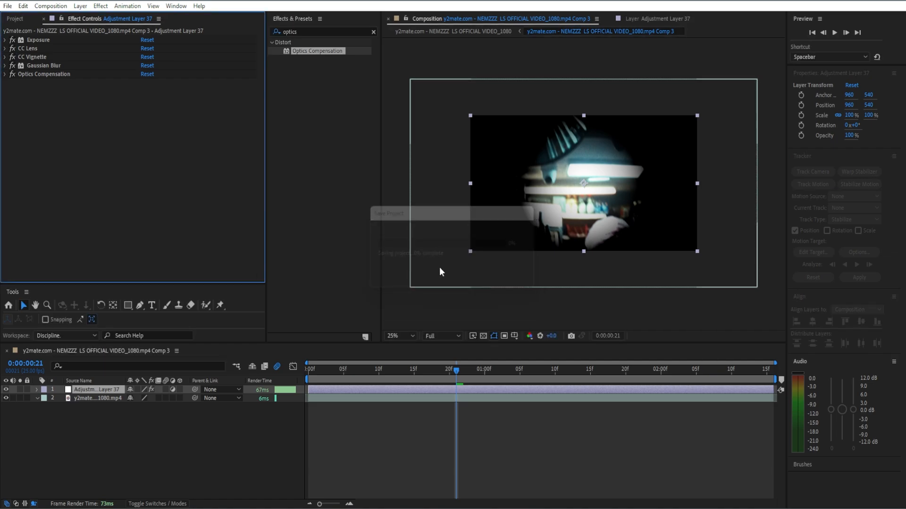
left_click(482, 415)
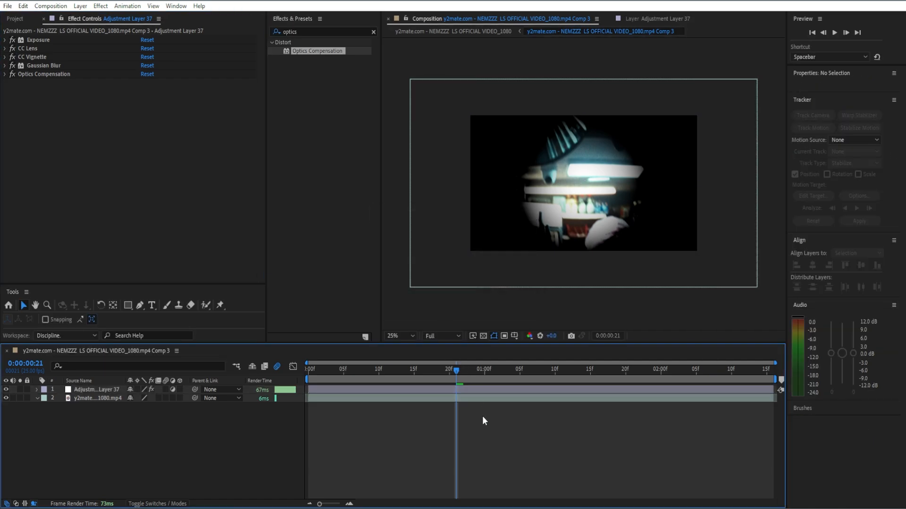